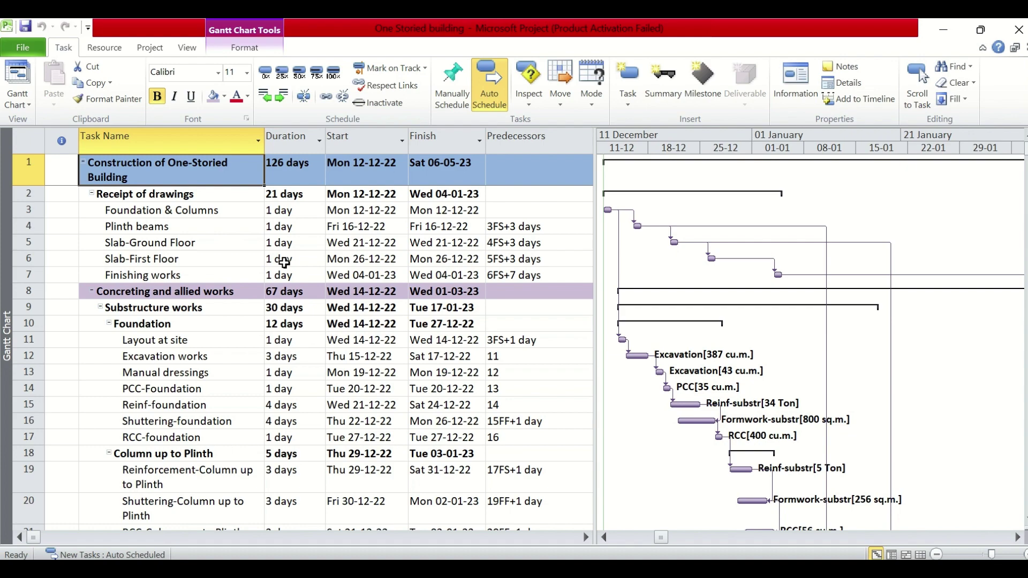
- Review the construction schedule from the receipt of drawings through the substructure, superstructure and finishing works tasks
{"action": "scroll", "coordinate": [248, 266], "scroll_direction": "down", "scroll_amount": 5}
{"action": "scroll", "coordinate": [248, 266], "scroll_direction": "down", "scroll_amount": 2}
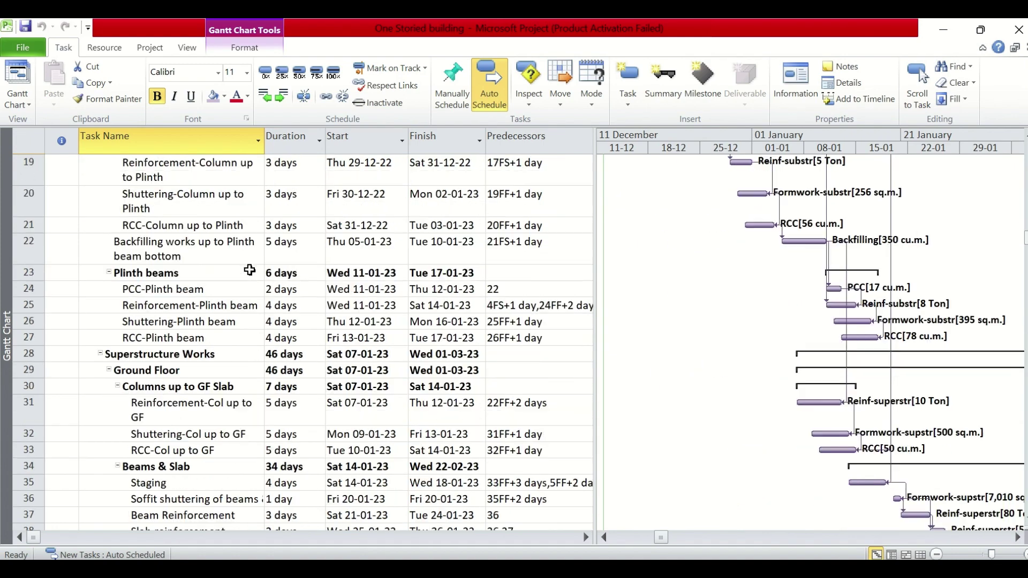
{"action": "scroll", "coordinate": [247, 257], "scroll_direction": "up", "scroll_amount": 7}
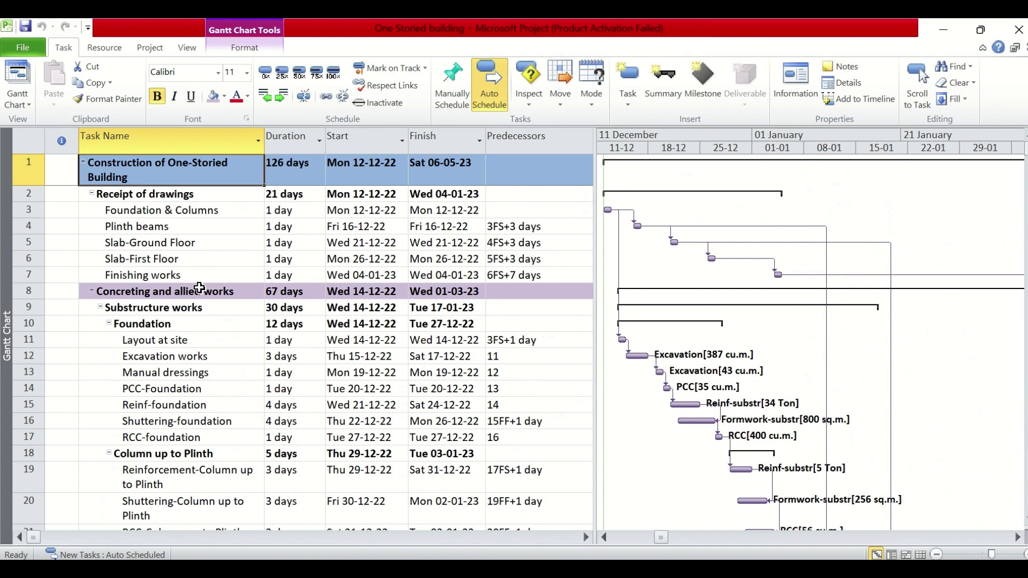
{"action": "scroll", "coordinate": [197, 290], "scroll_direction": "down", "scroll_amount": 6}
{"action": "scroll", "coordinate": [199, 310], "scroll_direction": "down", "scroll_amount": 2}
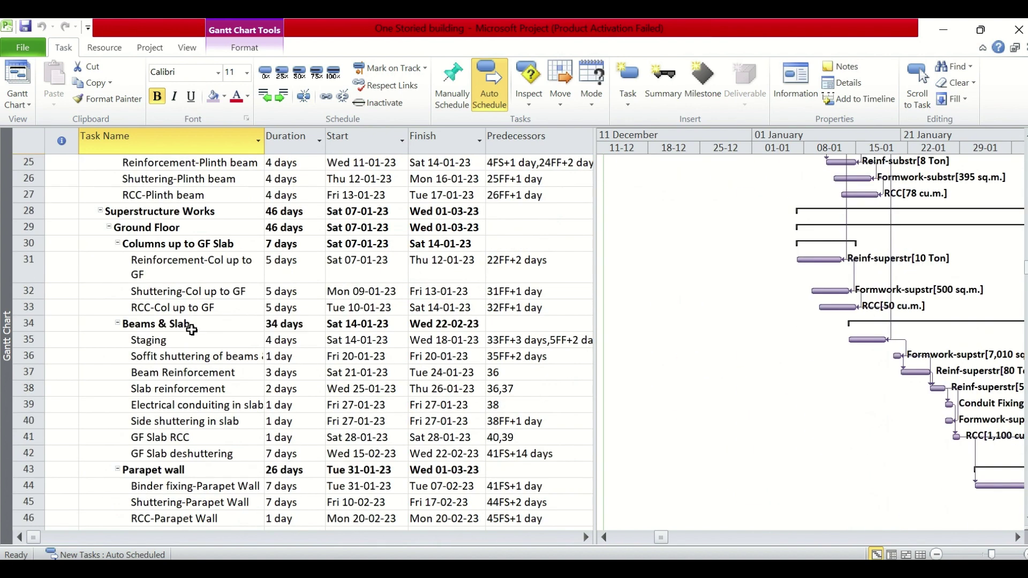
{"action": "scroll", "coordinate": [189, 332], "scroll_direction": "down", "scroll_amount": 1}
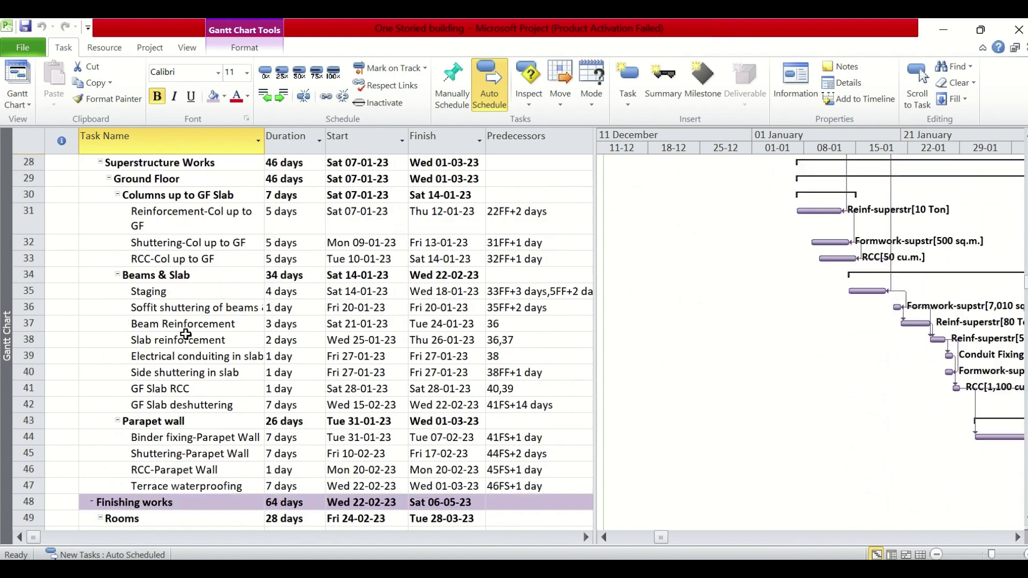
{"action": "scroll", "coordinate": [186, 335], "scroll_direction": "down", "scroll_amount": 2}
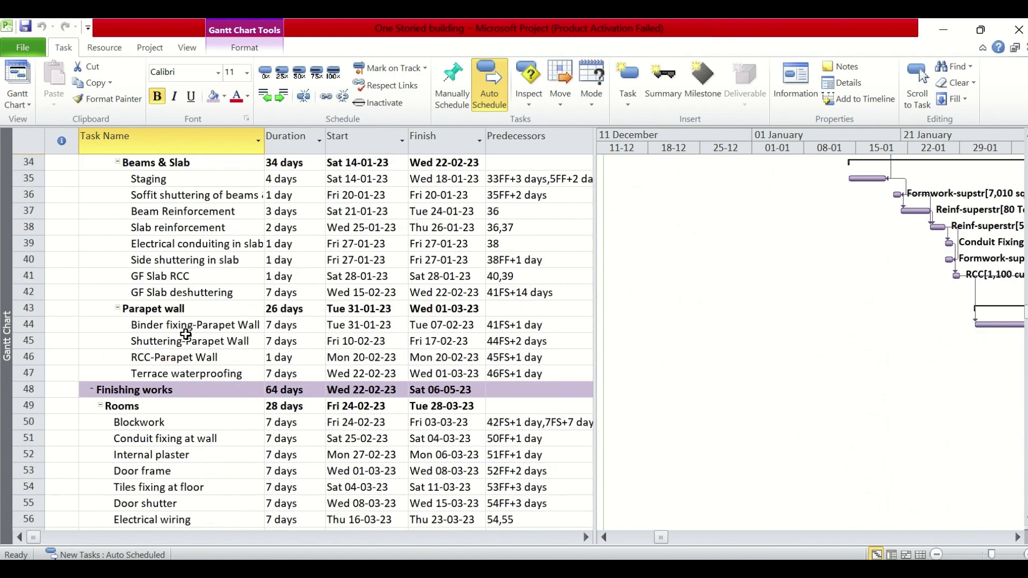
{"action": "scroll", "coordinate": [162, 341], "scroll_direction": "up", "scroll_amount": 5}
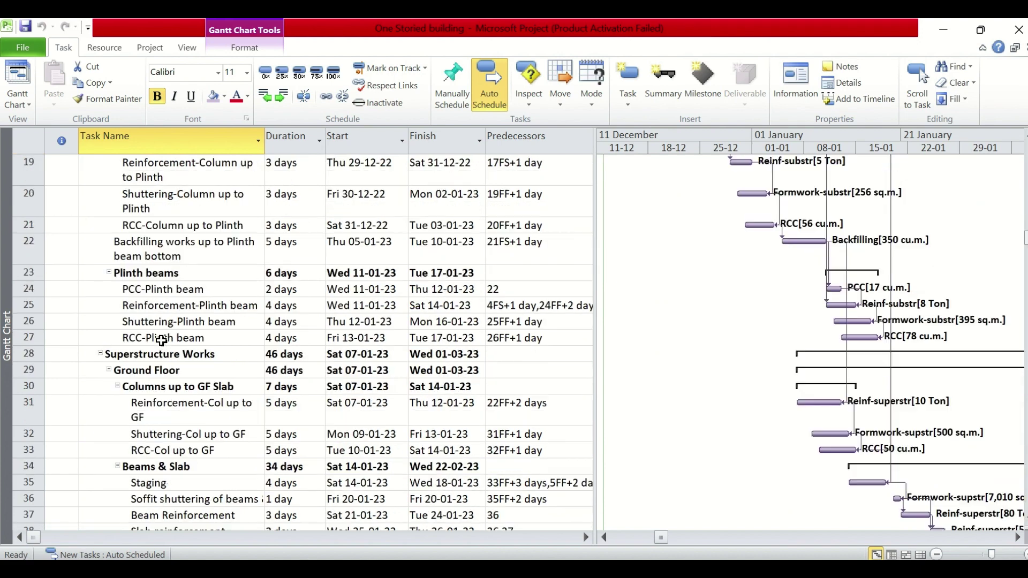
{"action": "scroll", "coordinate": [162, 340], "scroll_direction": "up", "scroll_amount": 6}
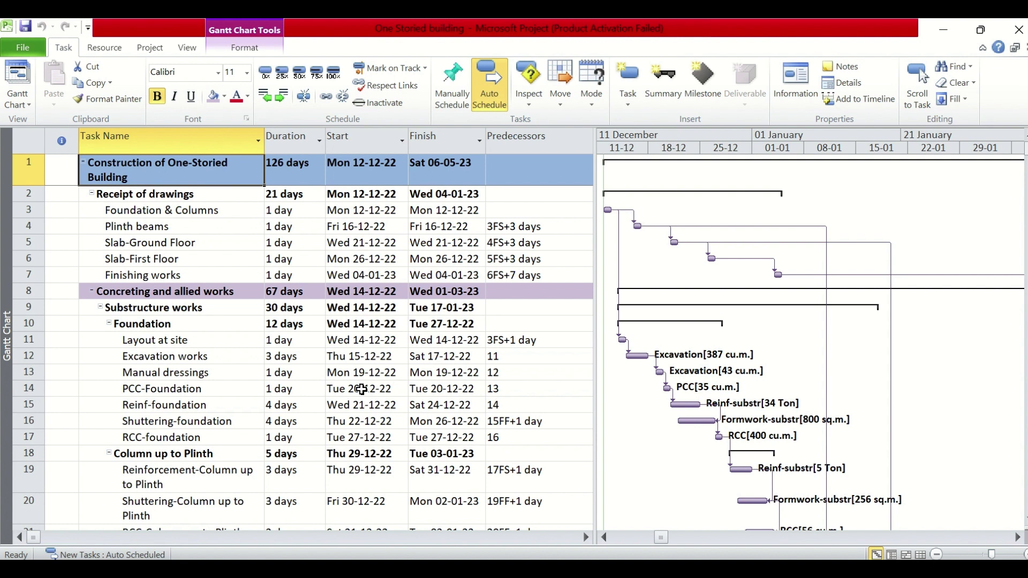
{"action": "left_click", "coordinate": [197, 238]}
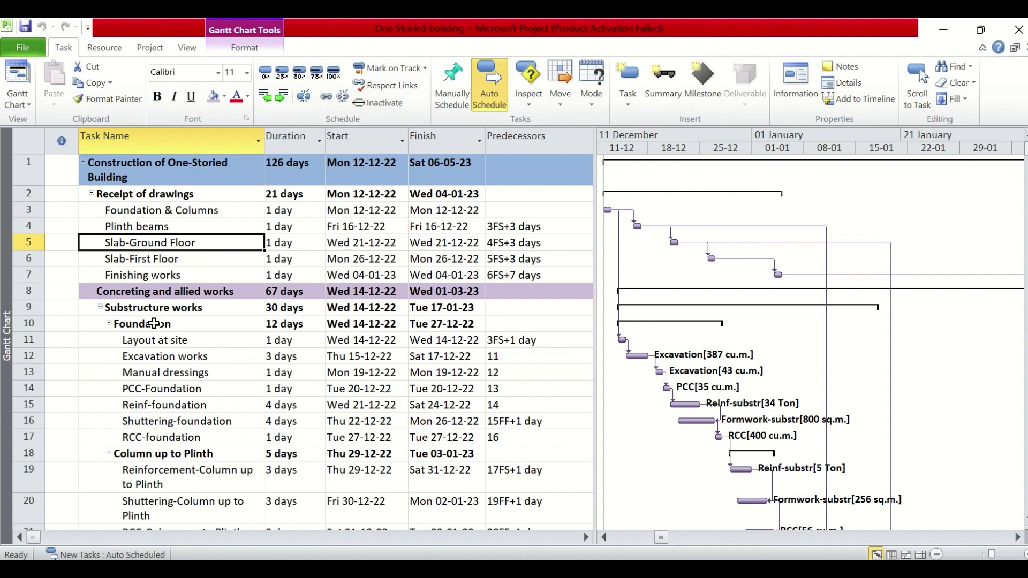
{"action": "left_click", "coordinate": [189, 225]}
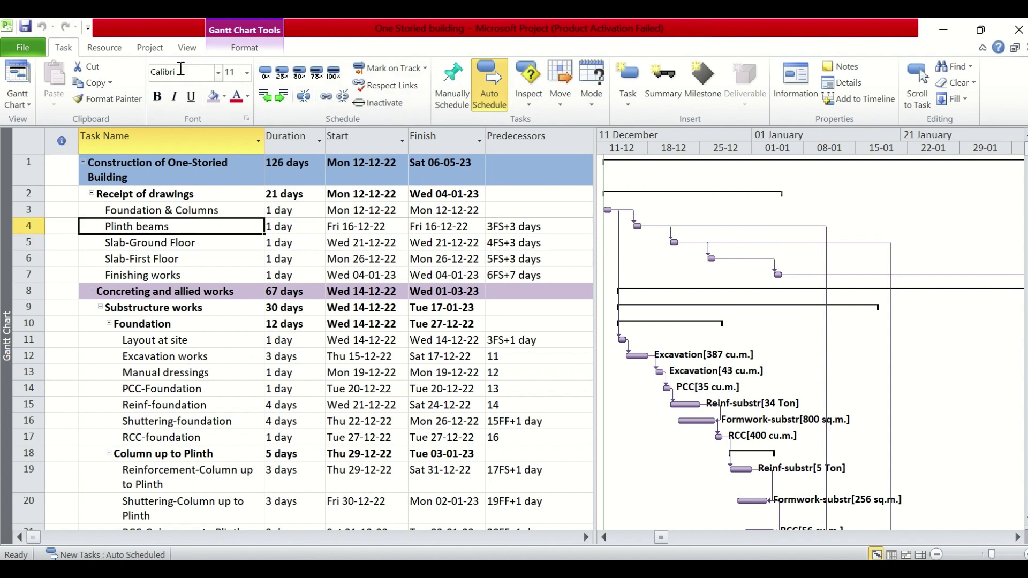
- Add a nonworking exception named New Year Day on 01-01-2023 to the Standard project calendar's working time
{"action": "left_click", "coordinate": [150, 48]}
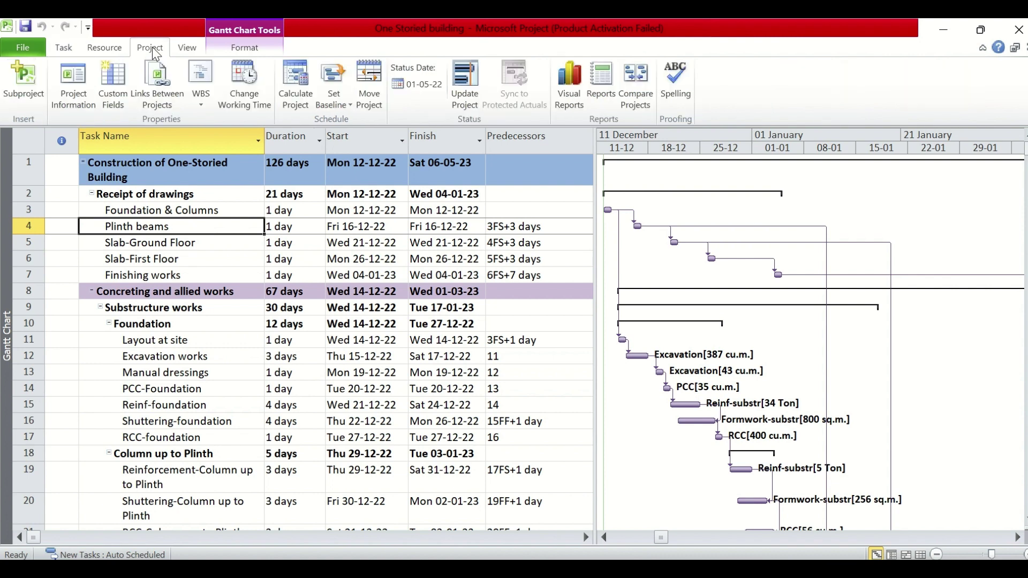
{"action": "left_click", "coordinate": [237, 103]}
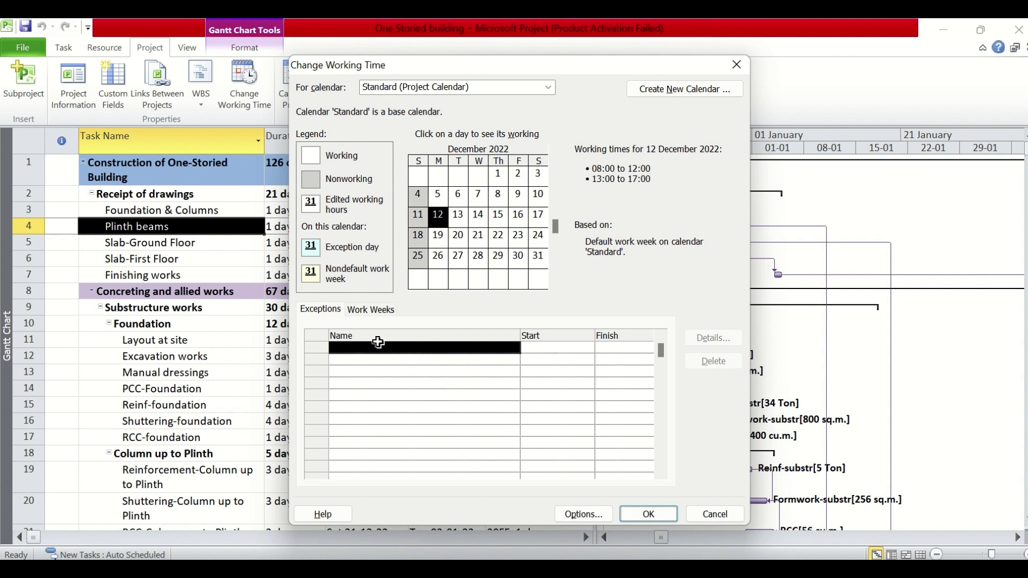
{"action": "left_click", "coordinate": [357, 313]}
{"action": "left_click", "coordinate": [332, 315]}
{"action": "left_click", "coordinate": [357, 348]}
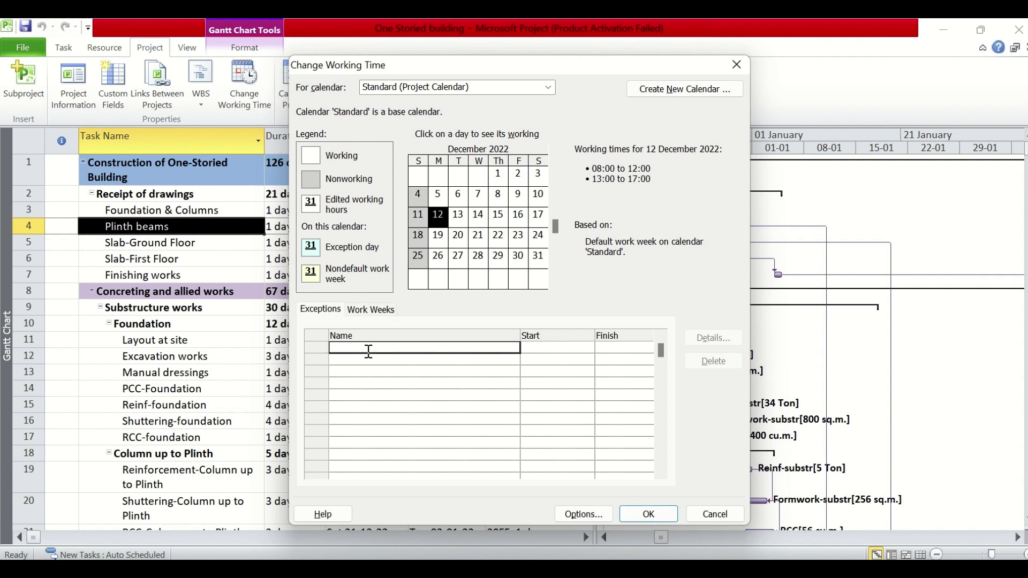
{"action": "type", "text": "New Ye"}
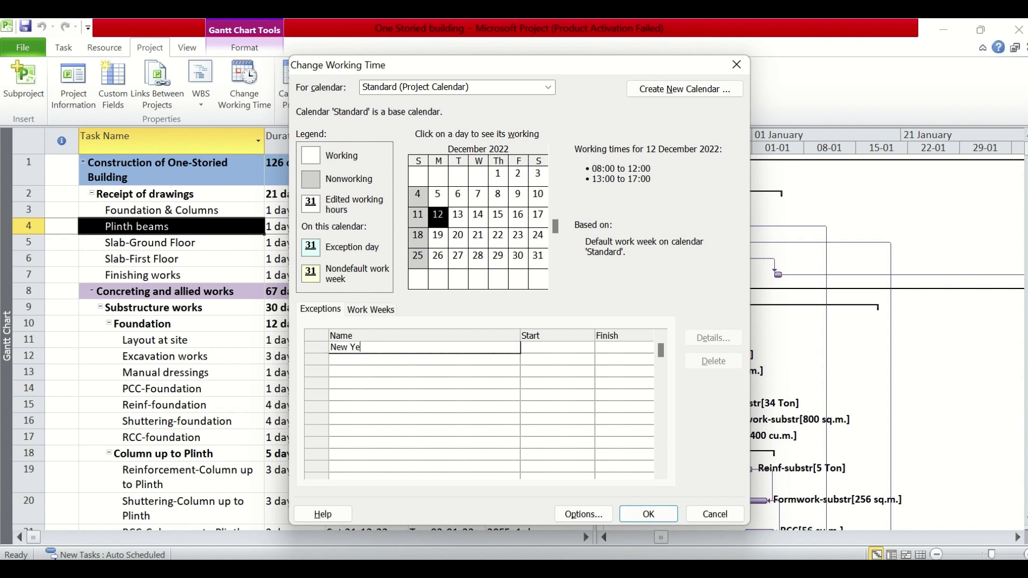
{"action": "type", "text": "ar Day"}
{"action": "left_click", "coordinate": [546, 348]}
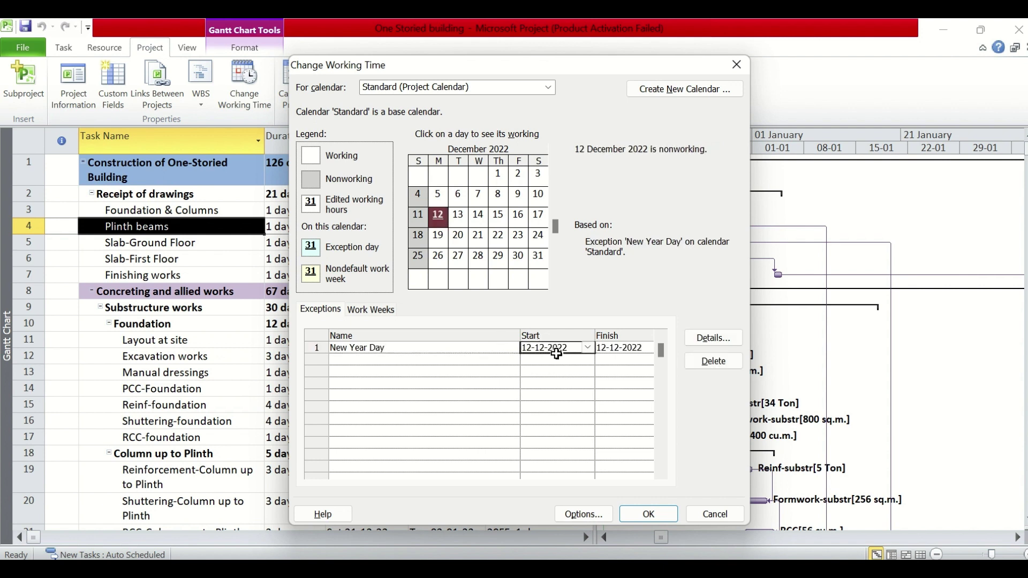
{"action": "left_click", "coordinate": [587, 348]}
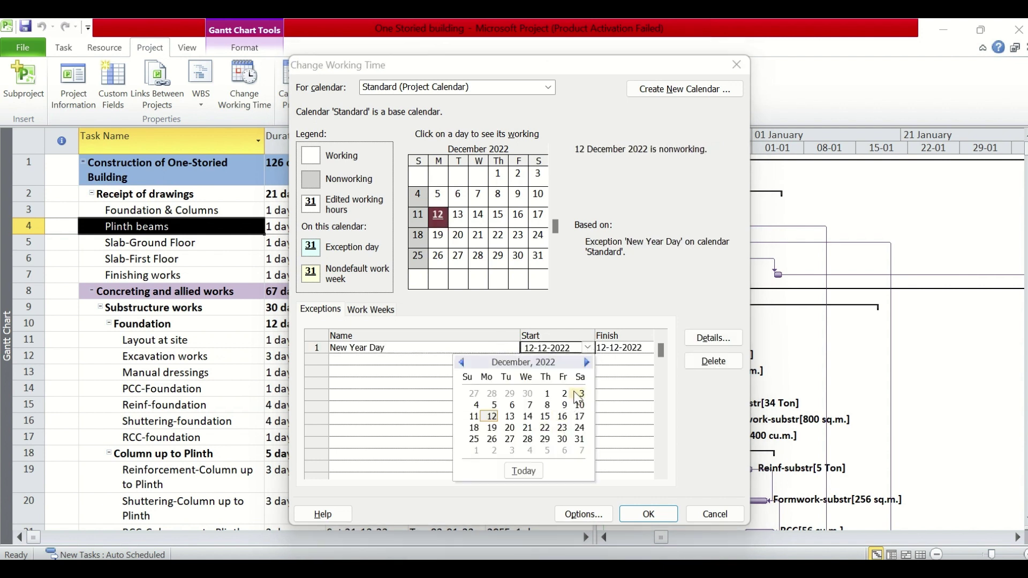
{"action": "left_click", "coordinate": [587, 362]}
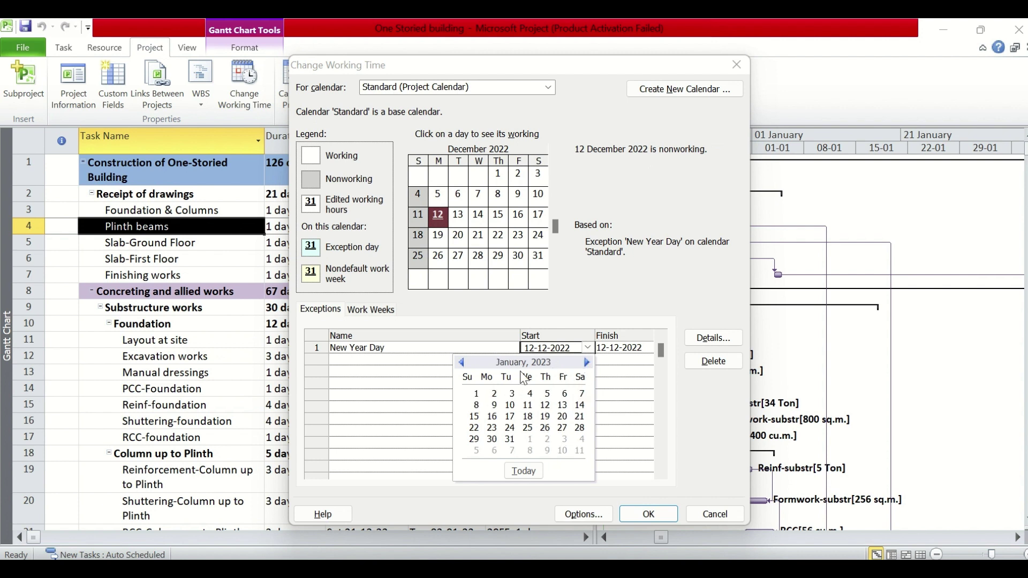
{"action": "left_click", "coordinate": [476, 395]}
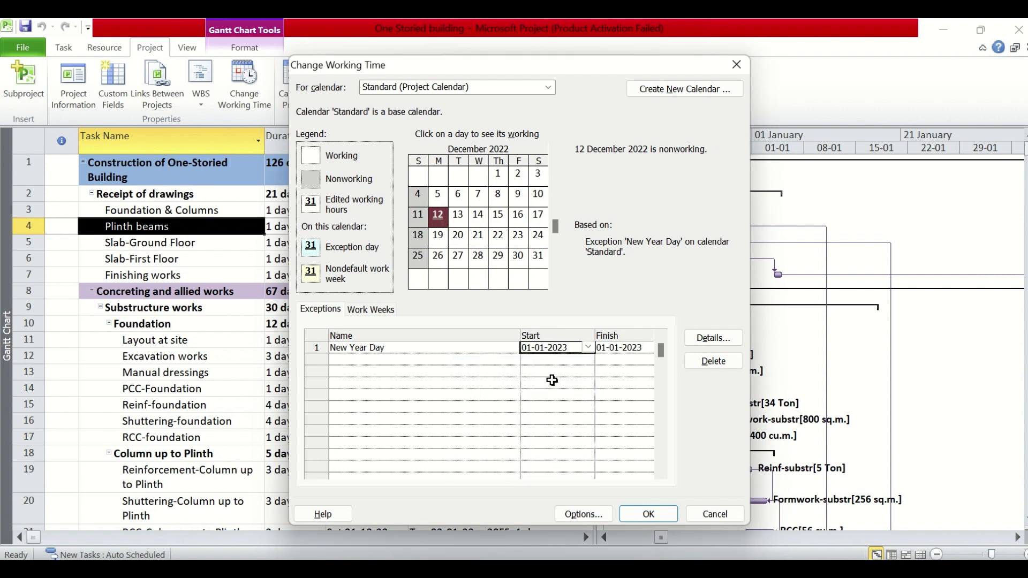
- Add a second calendar exception named Republic Day on 26-01-2023 and apply the working time changes
{"action": "left_click", "coordinate": [379, 364]}
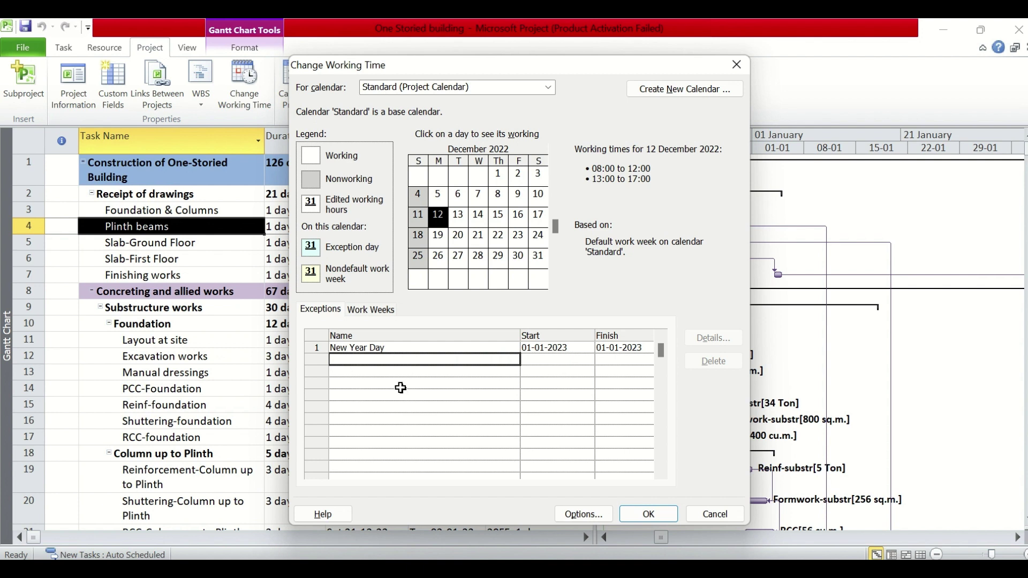
{"action": "type", "text": "Republi"}
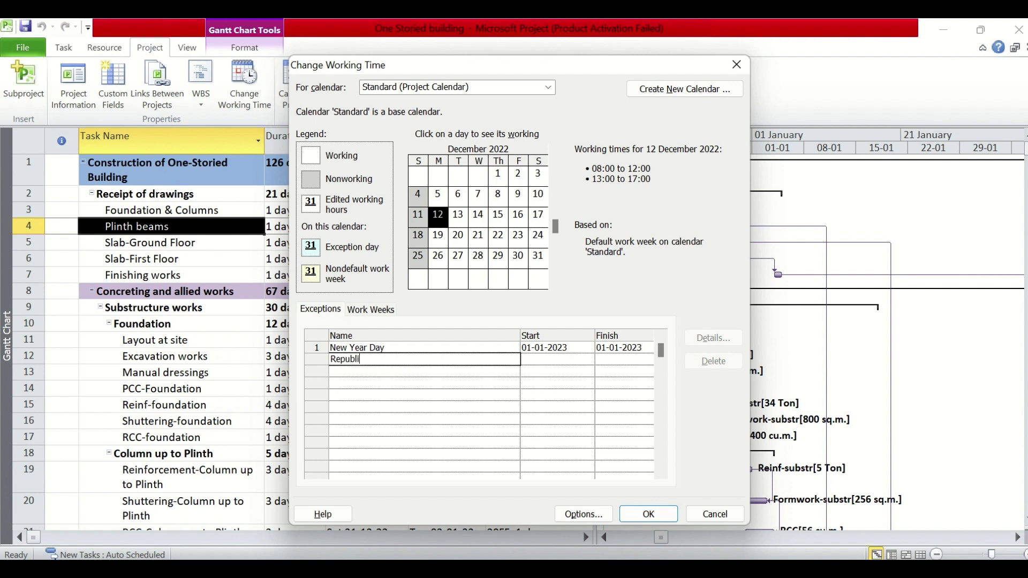
{"action": "type", "text": "c Day"}
{"action": "key", "text": "Return"}
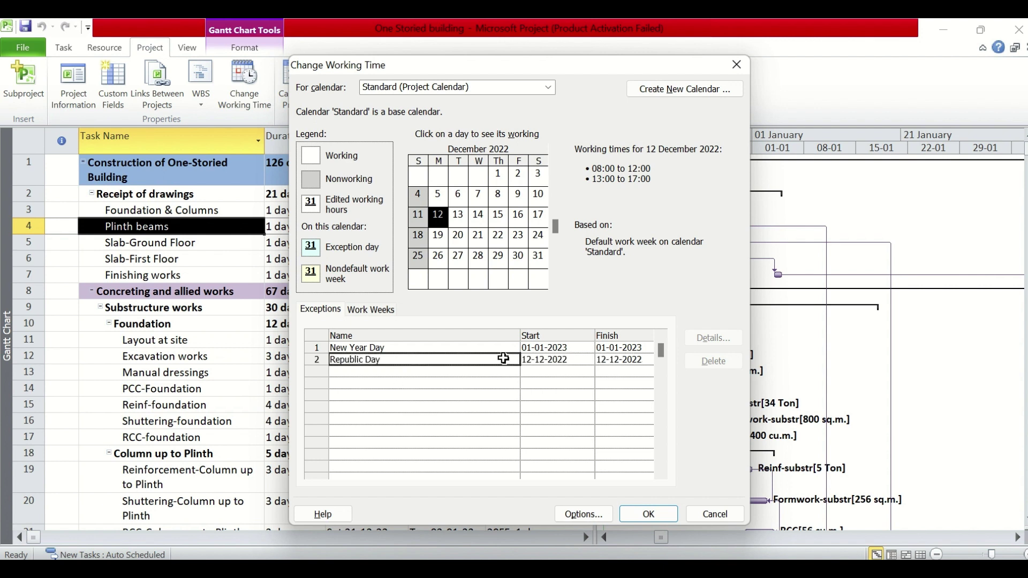
{"action": "left_click", "coordinate": [573, 360]}
{"action": "left_click", "coordinate": [587, 360]}
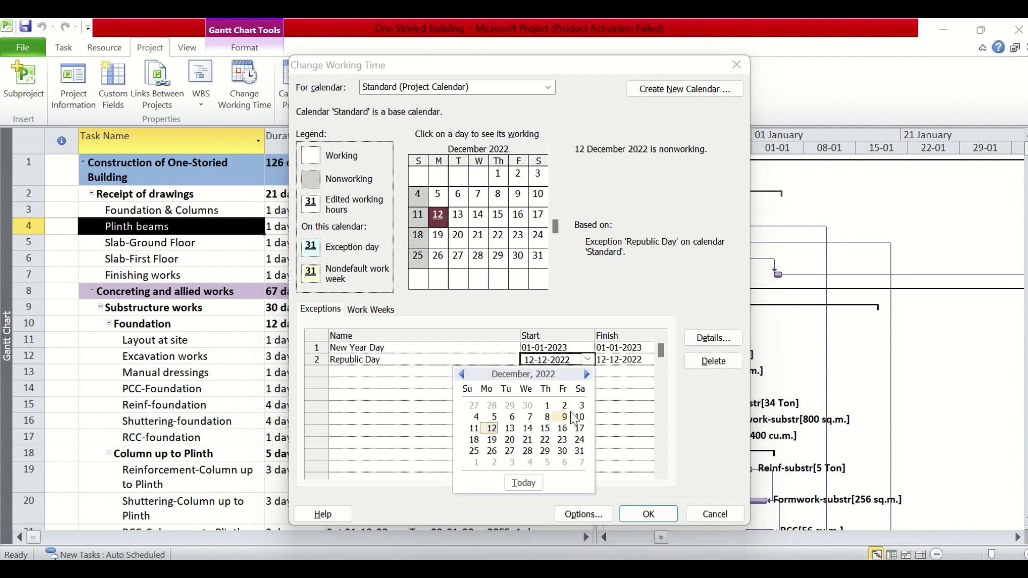
{"action": "left_click", "coordinate": [587, 374]}
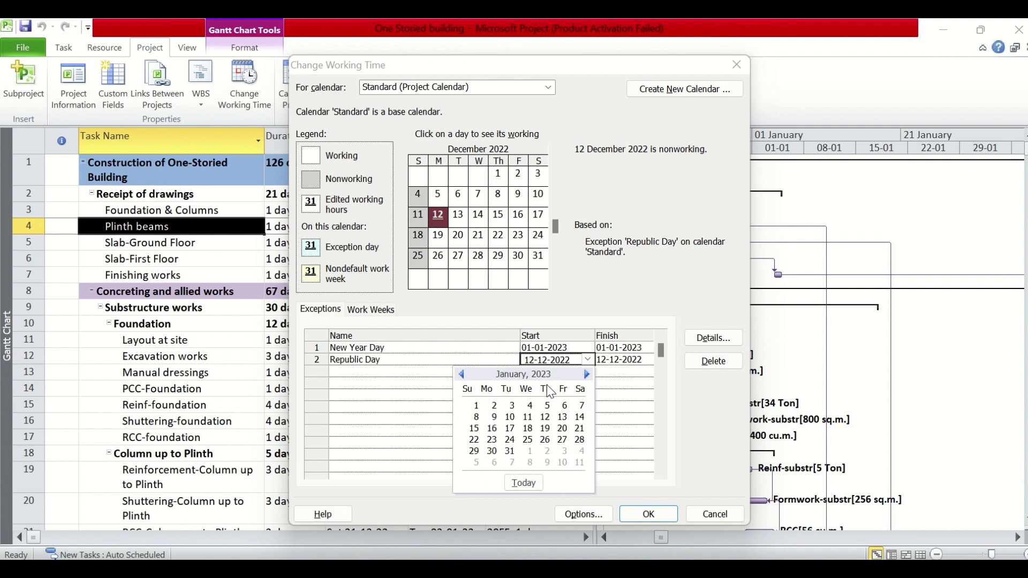
{"action": "left_click", "coordinate": [545, 439]}
{"action": "left_click", "coordinate": [612, 382]}
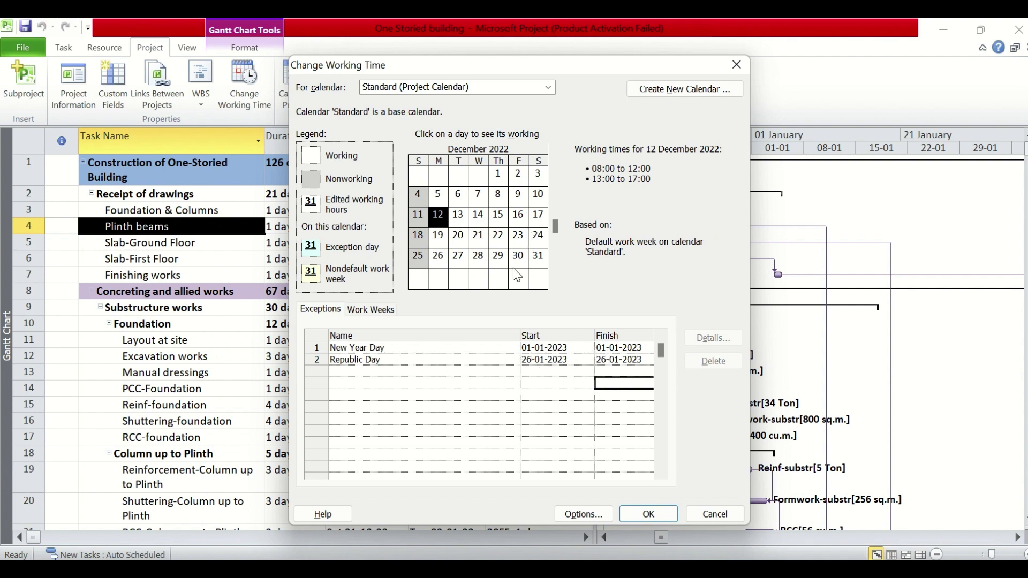
{"action": "left_click", "coordinate": [478, 258]}
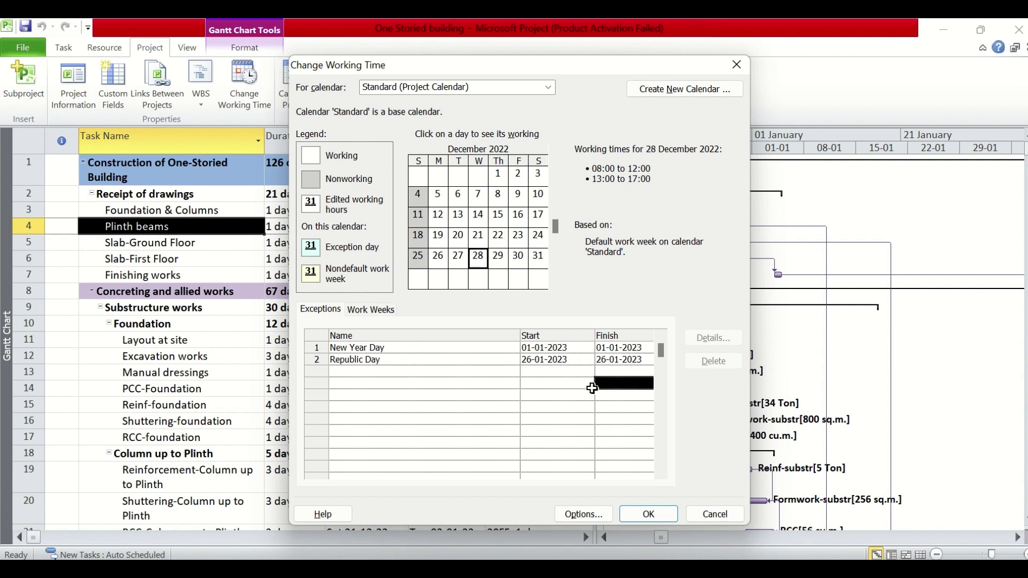
{"action": "left_click", "coordinate": [643, 519]}
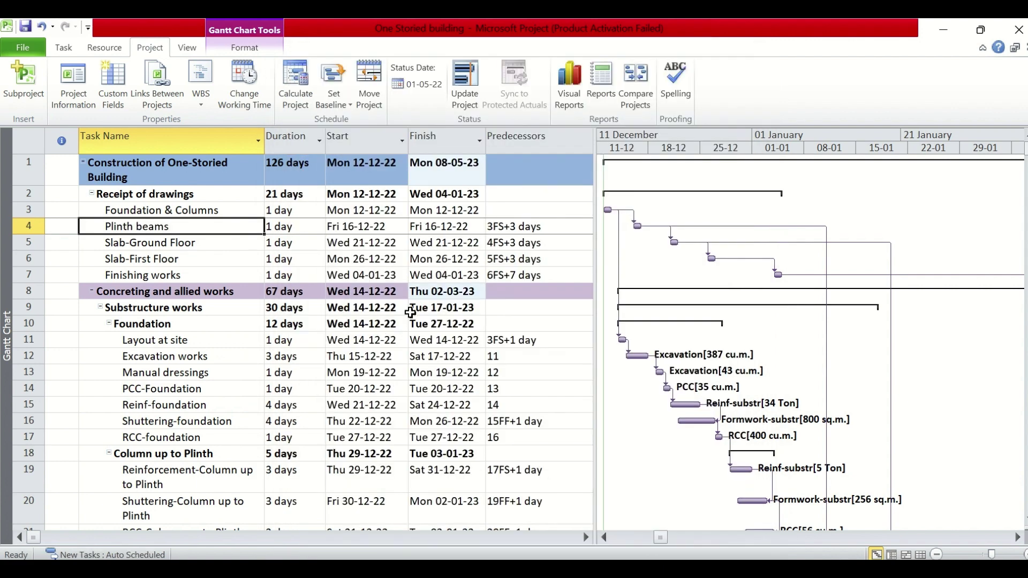
- Undo and redo the working time change to compare task dates, and review the schedule down to the finishing works
{"action": "key", "text": "ctrl+z"}
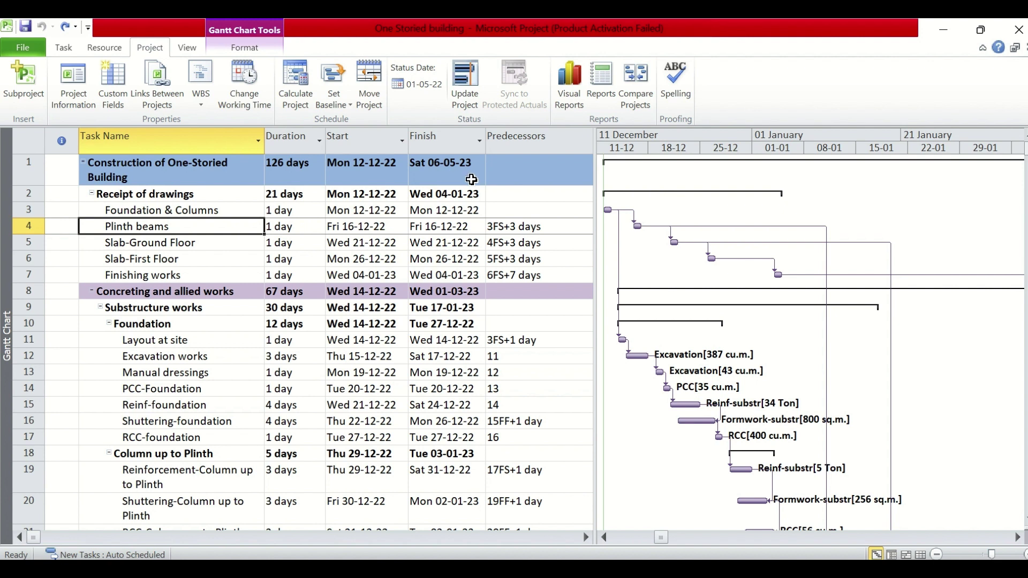
{"action": "key", "text": "ctrl+y"}
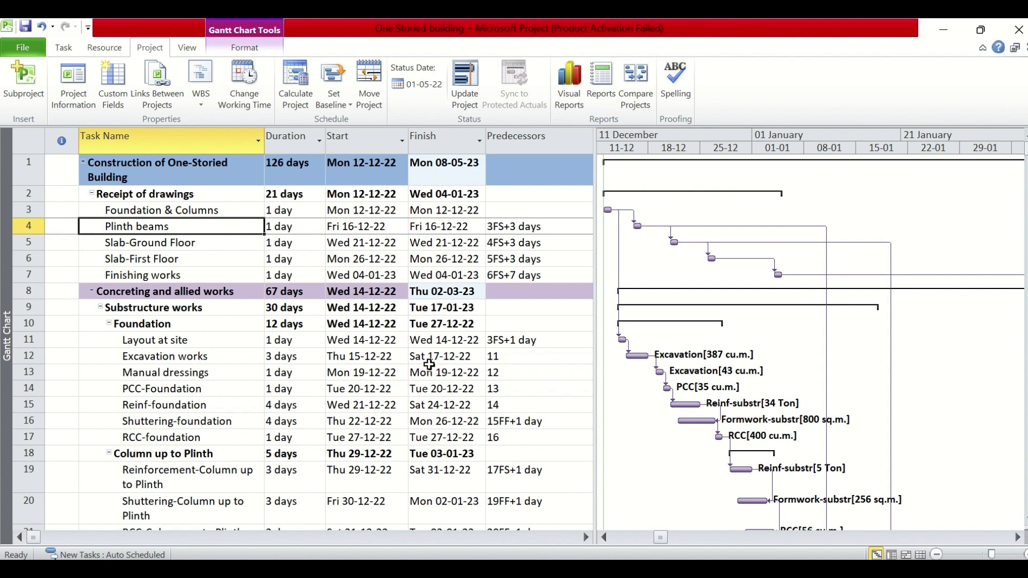
{"action": "scroll", "coordinate": [429, 365], "scroll_direction": "down", "scroll_amount": 5}
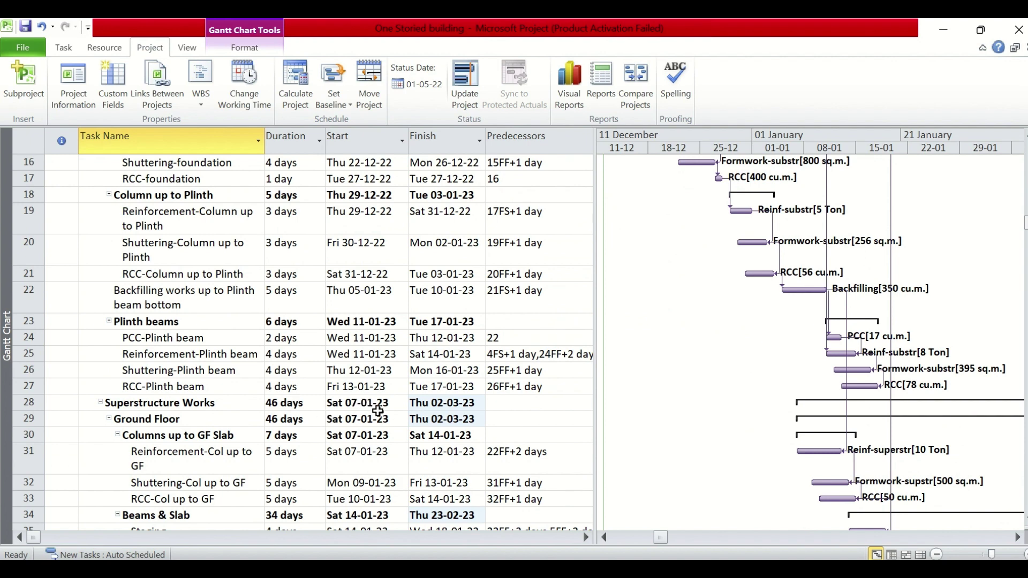
{"action": "scroll", "coordinate": [459, 449], "scroll_direction": "down", "scroll_amount": 2}
{"action": "scroll", "coordinate": [459, 450], "scroll_direction": "down", "scroll_amount": 2}
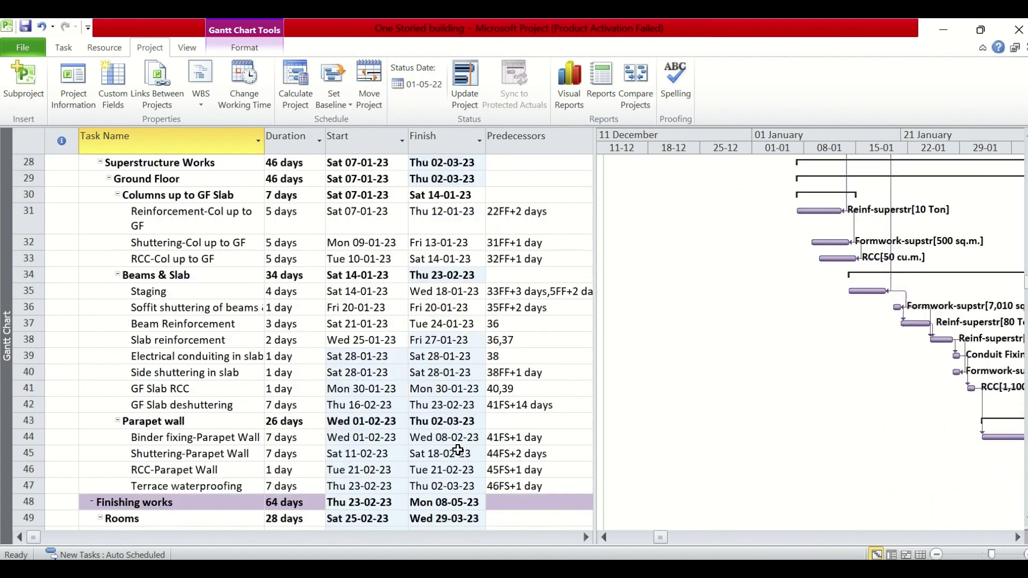
{"action": "scroll", "coordinate": [428, 418], "scroll_direction": "up", "scroll_amount": 9}
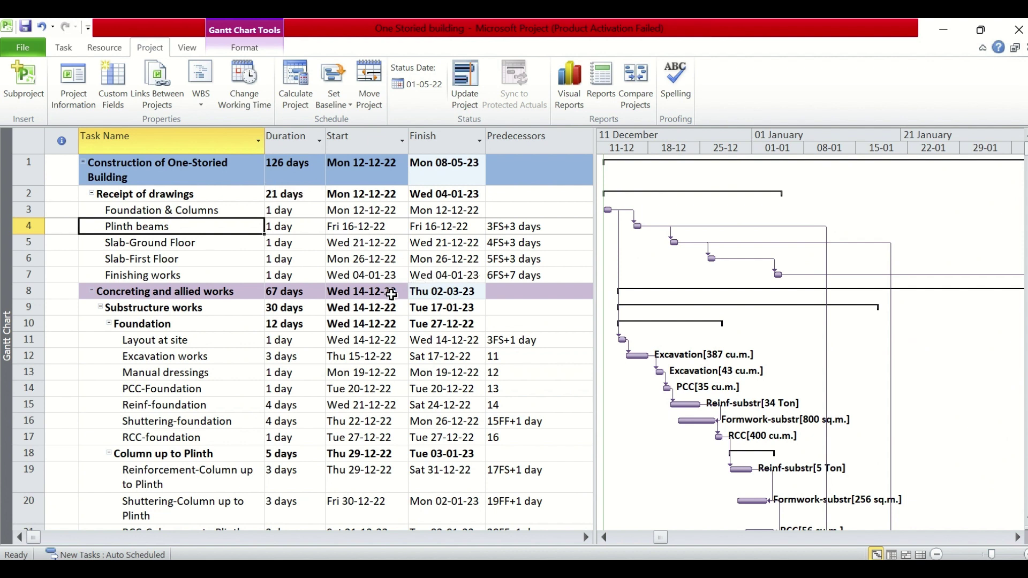
- Delete the New Year Day exception from the Standard calendar's working time and apply the change
{"action": "left_click", "coordinate": [243, 79]}
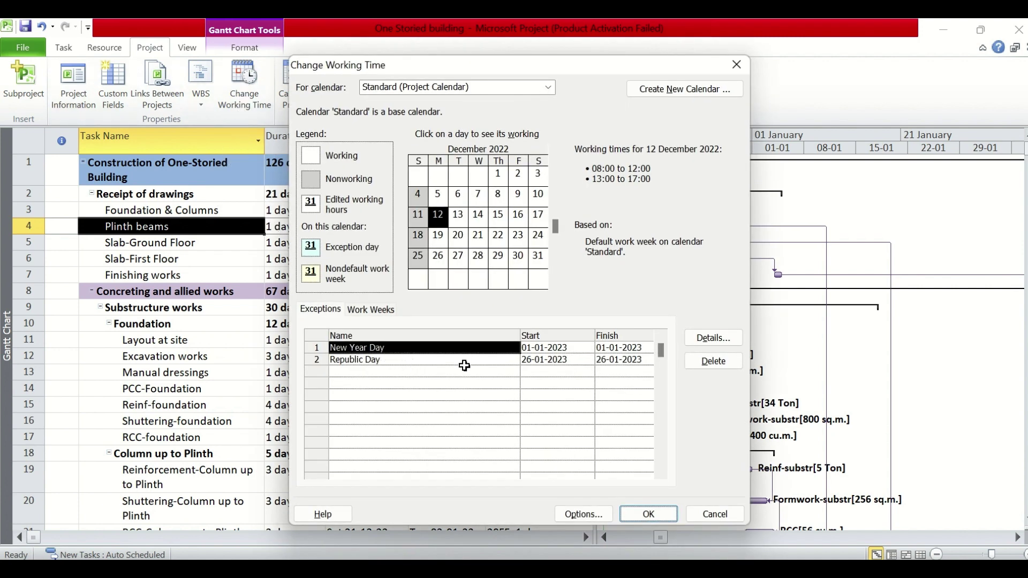
{"action": "left_click", "coordinate": [410, 360]}
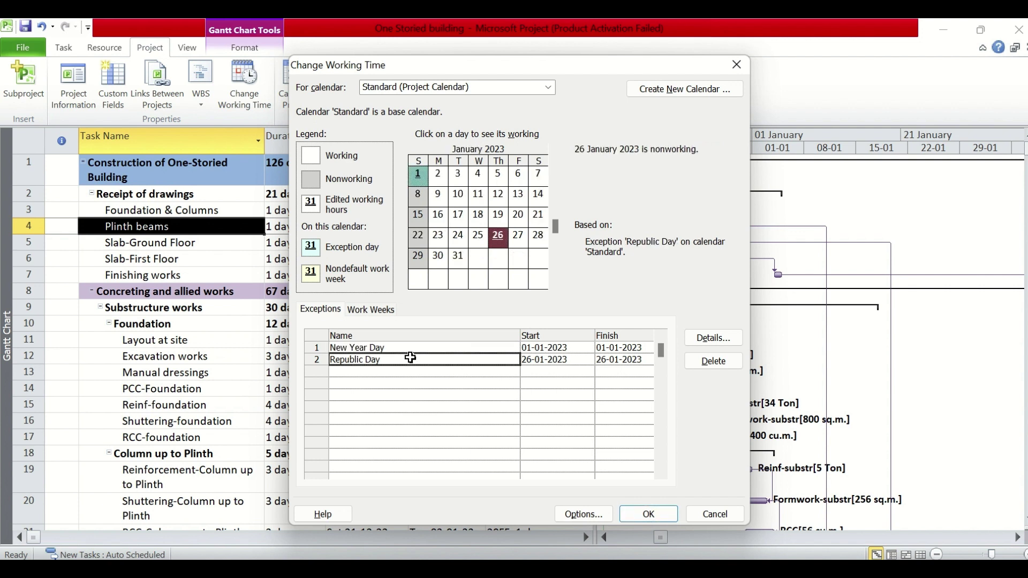
{"action": "left_click", "coordinate": [461, 348]}
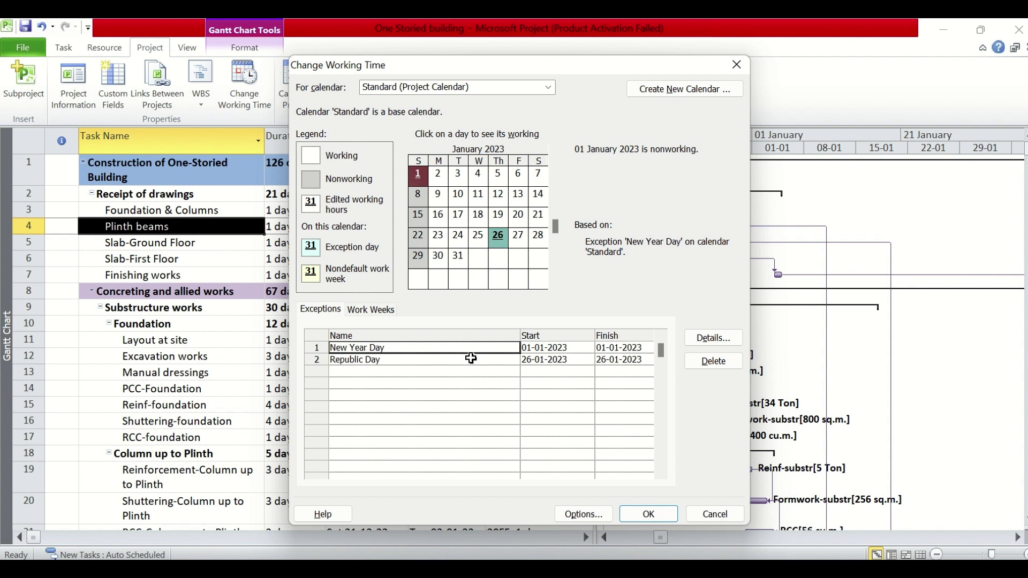
{"action": "left_click", "coordinate": [715, 361]}
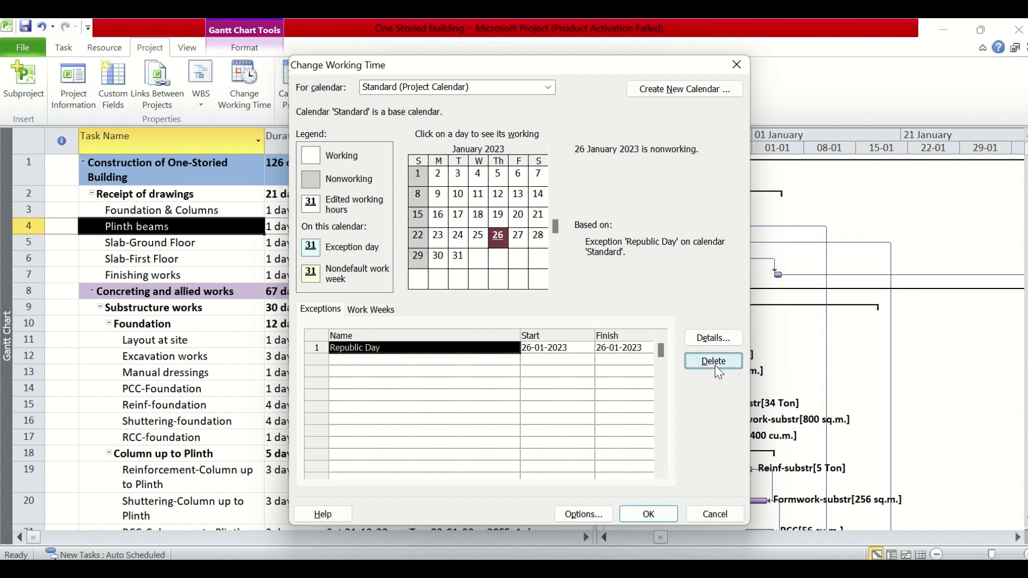
{"action": "left_click", "coordinate": [648, 515]}
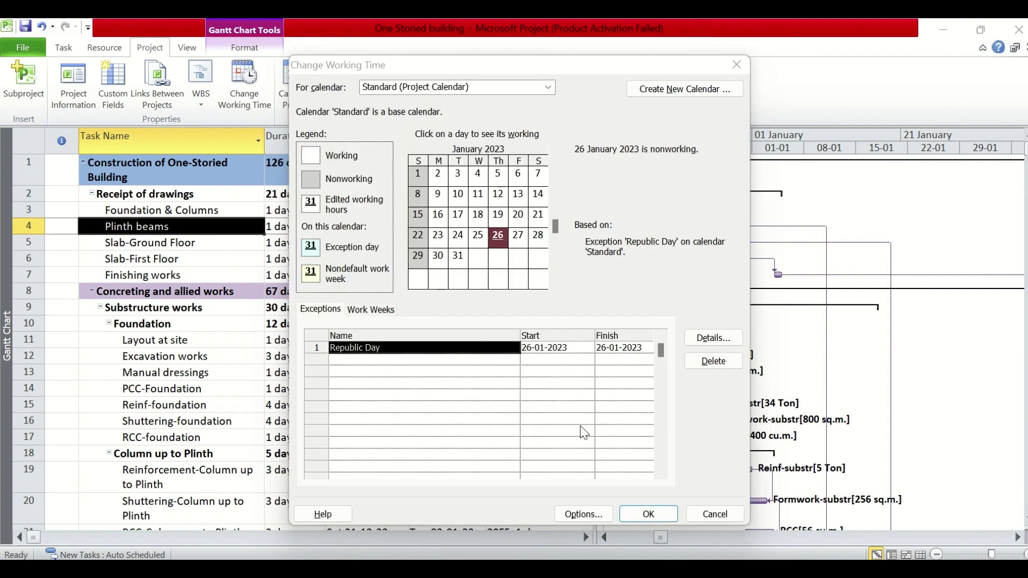
- Add a calendar exception named Year End Day with both start and finish on 31-12-2022
{"action": "left_click", "coordinate": [409, 358]}
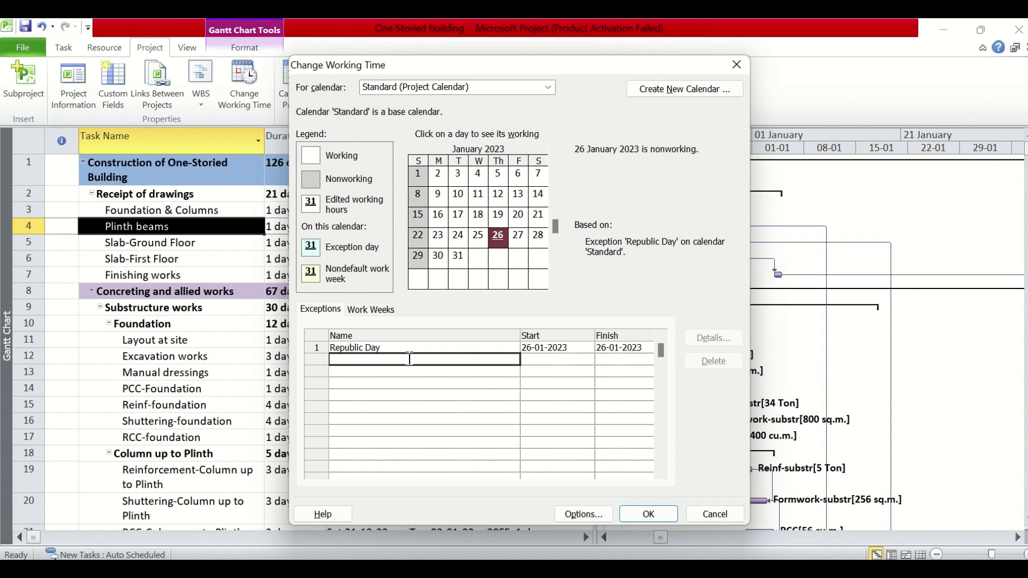
{"action": "type", "text": "Yea"}
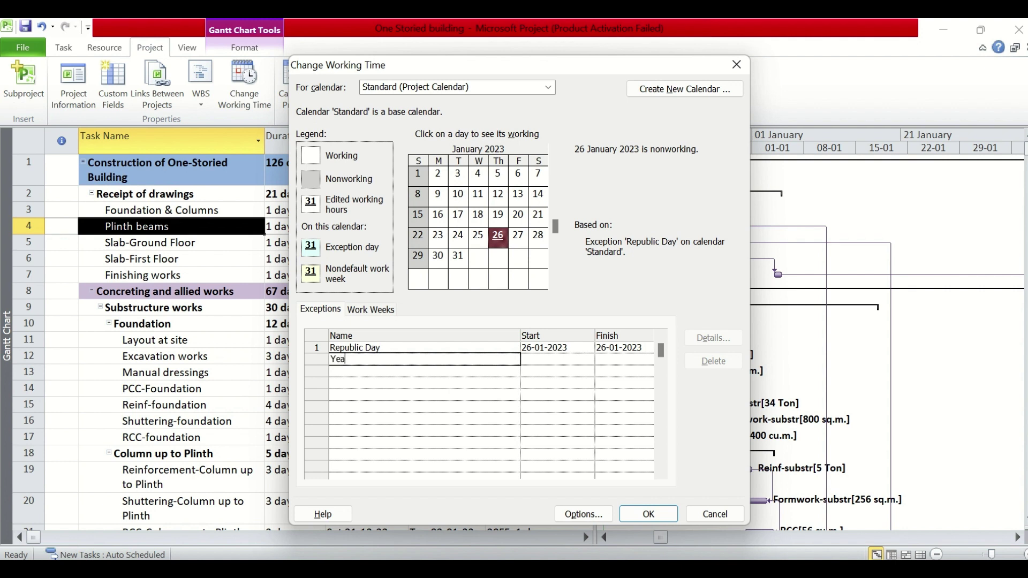
{"action": "type", "text": "r End Day"}
{"action": "left_click", "coordinate": [566, 364]}
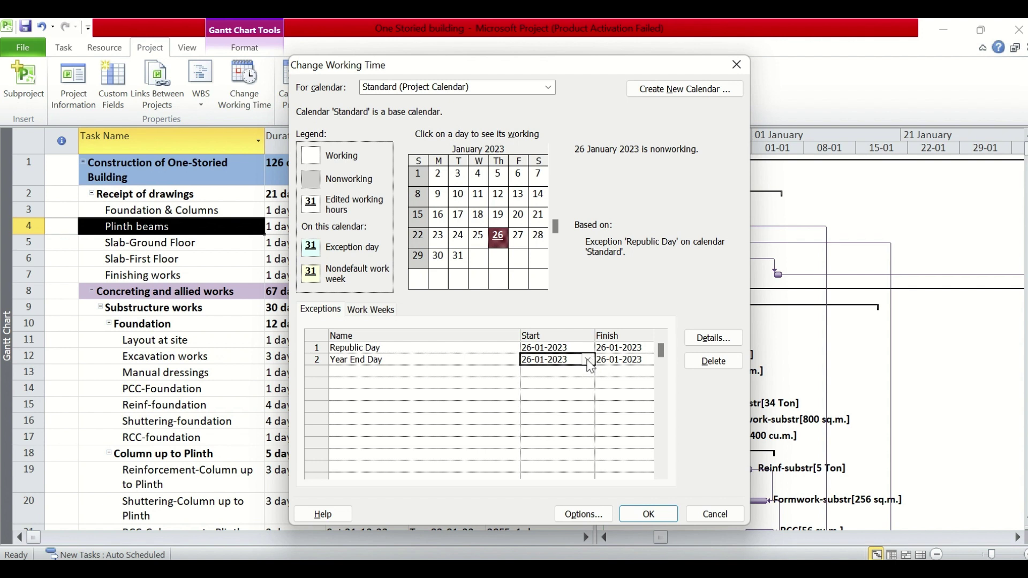
{"action": "left_click", "coordinate": [588, 360]}
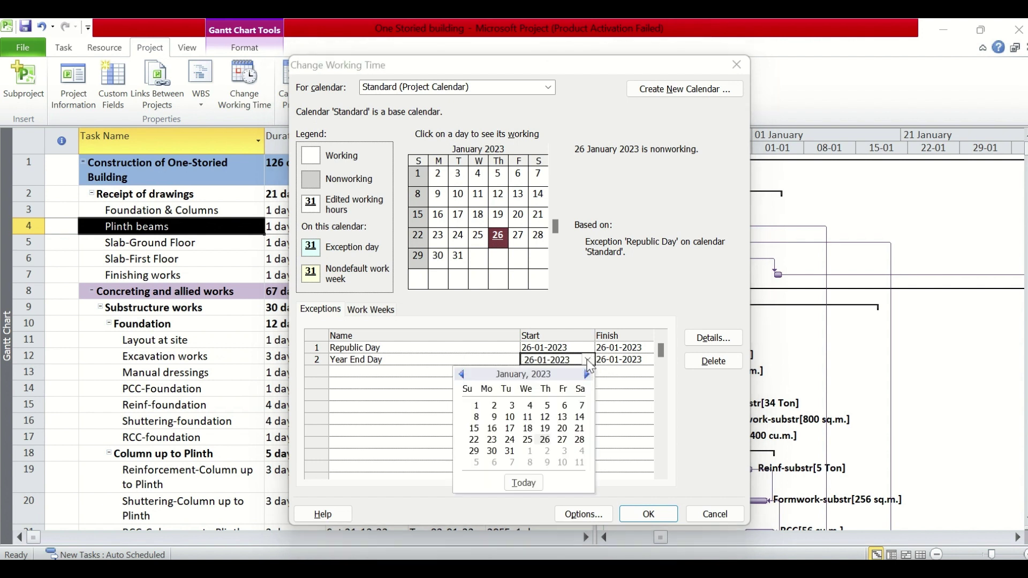
{"action": "left_click", "coordinate": [461, 374]}
{"action": "left_click", "coordinate": [579, 451]}
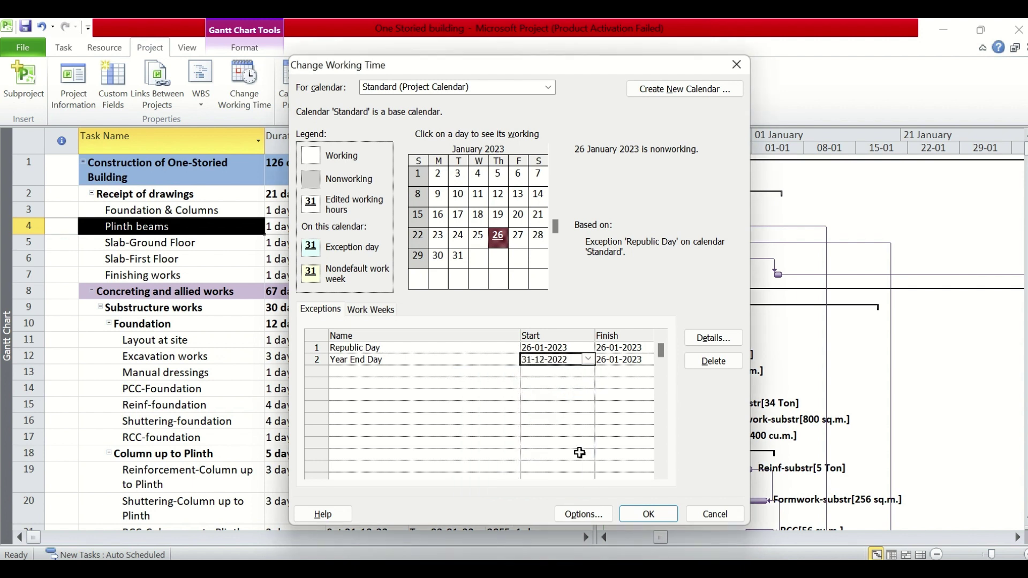
{"action": "left_click", "coordinate": [640, 360]}
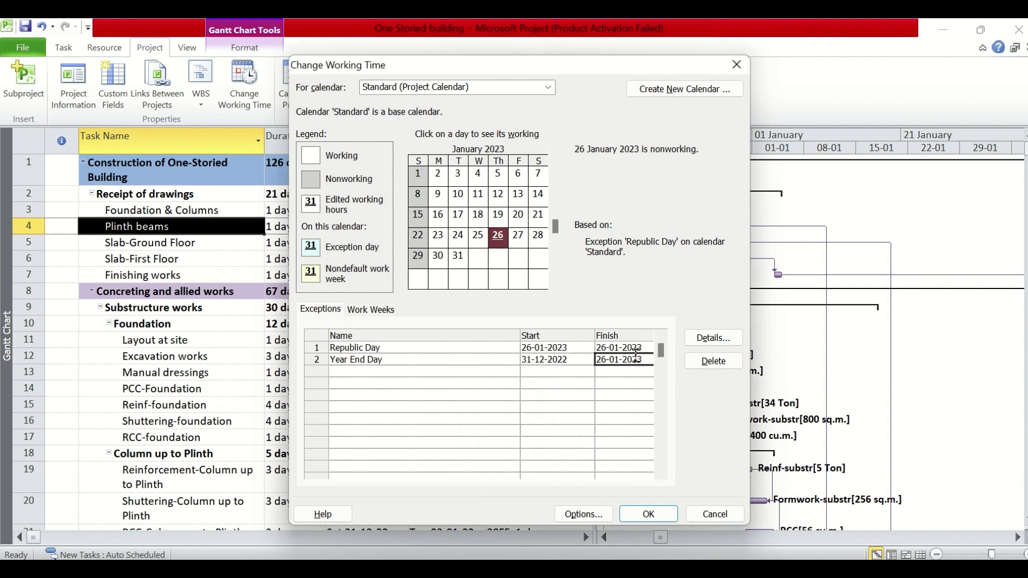
{"action": "type", "text": "31-12"}
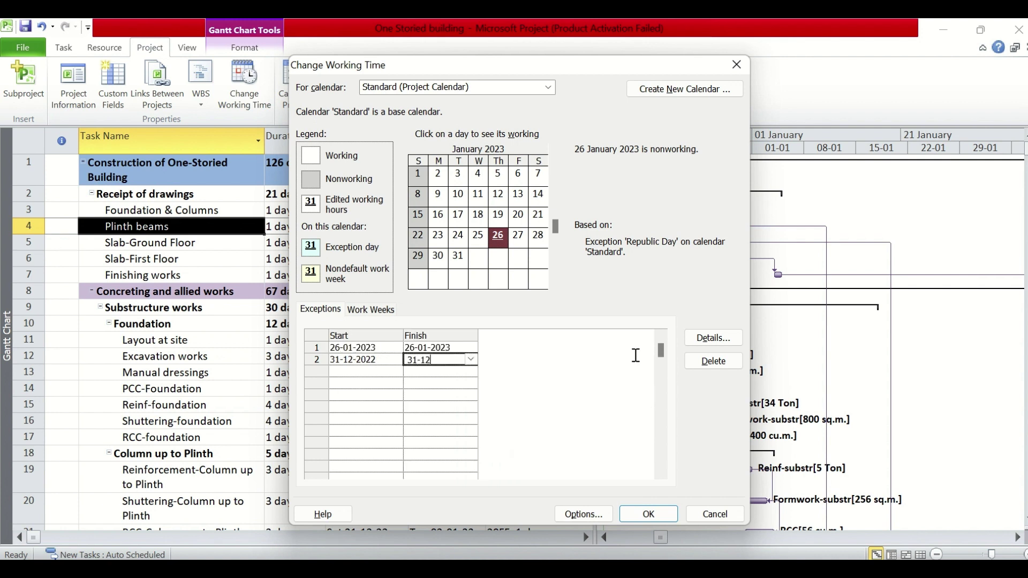
{"action": "type", "text": "-2022"}
{"action": "key", "text": "Return"}
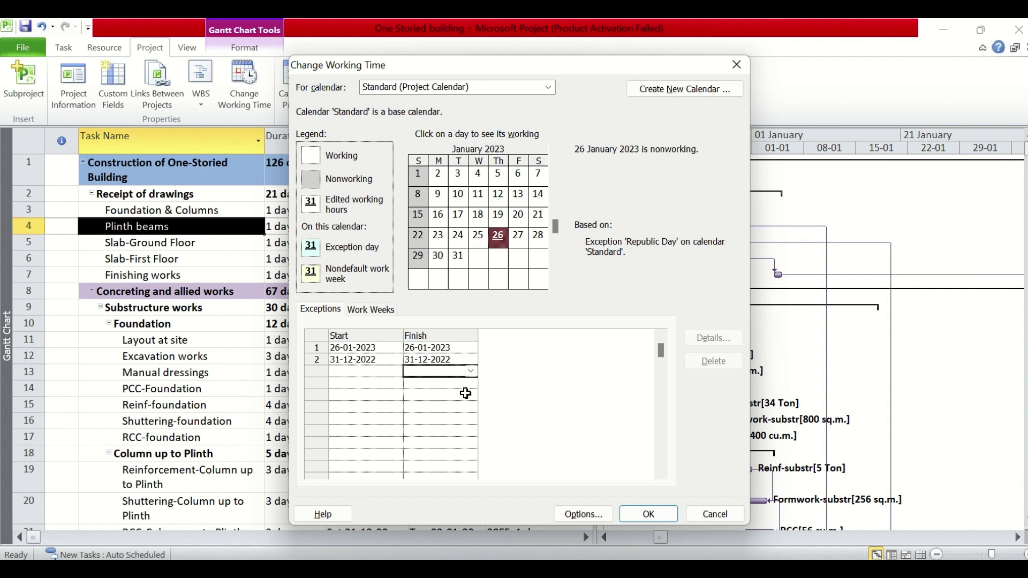
{"action": "key", "text": "Home"}
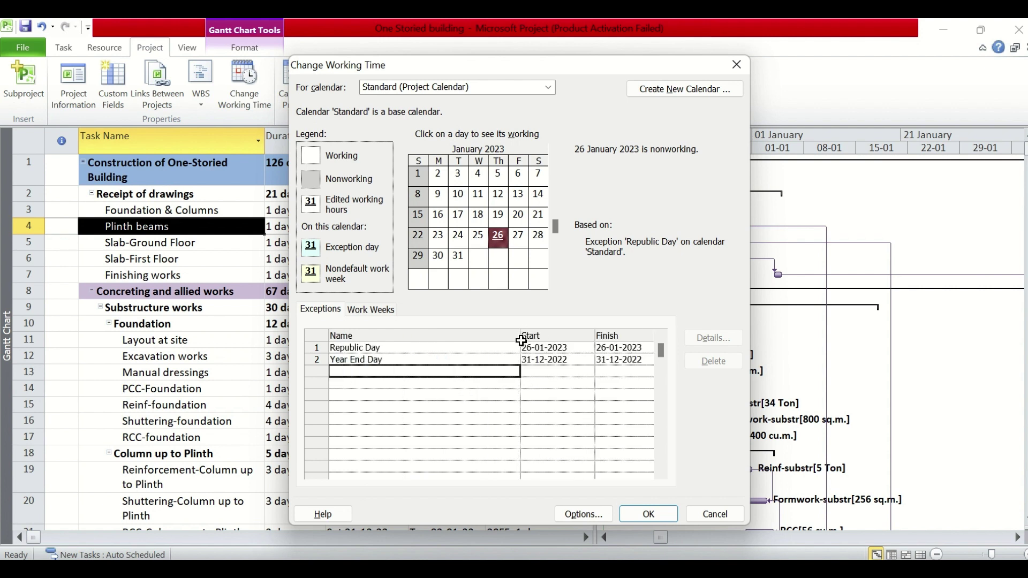
- Make the Year End Day exception a half working day, keeping 08:00 to 12:00 and removing the 13:00 to 17:00 shift
{"action": "left_click", "coordinate": [395, 360]}
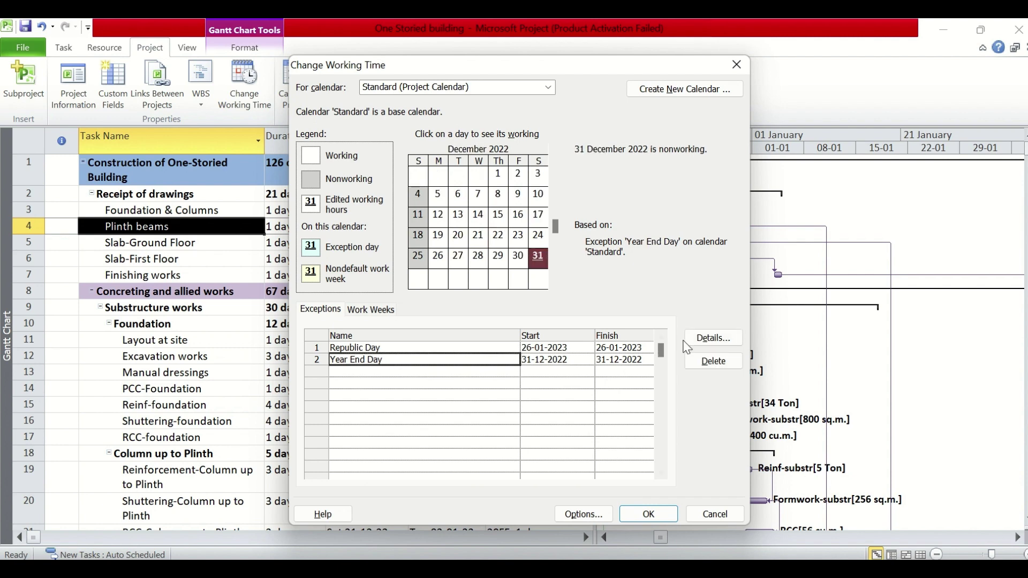
{"action": "left_click", "coordinate": [710, 339]}
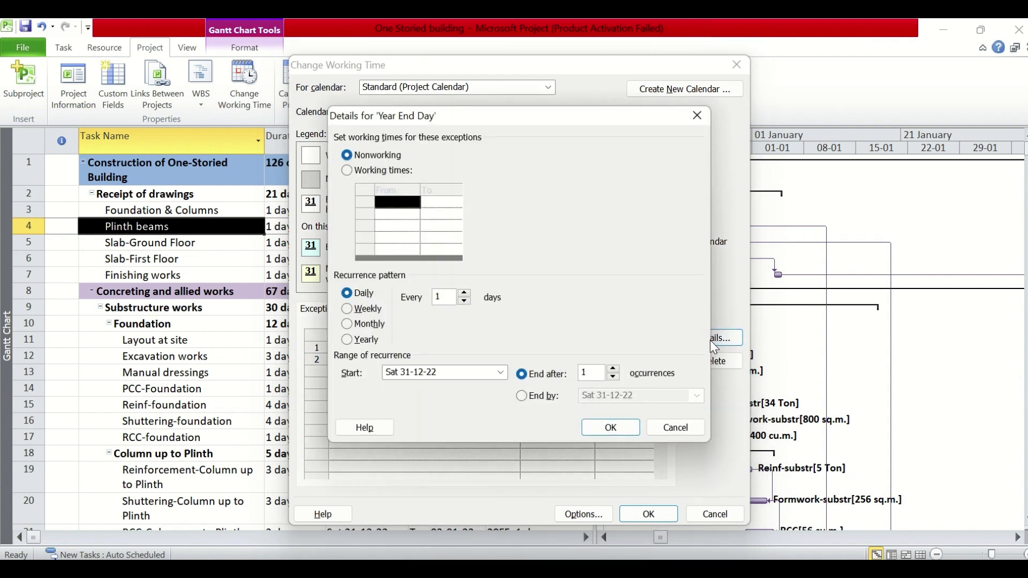
{"action": "left_click", "coordinate": [347, 177]}
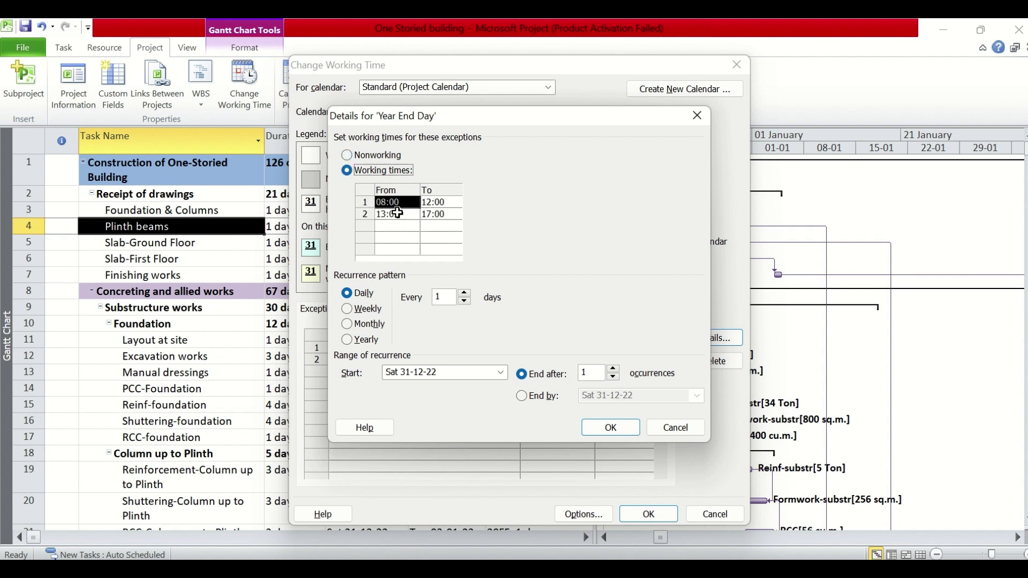
{"action": "left_click", "coordinate": [381, 214]}
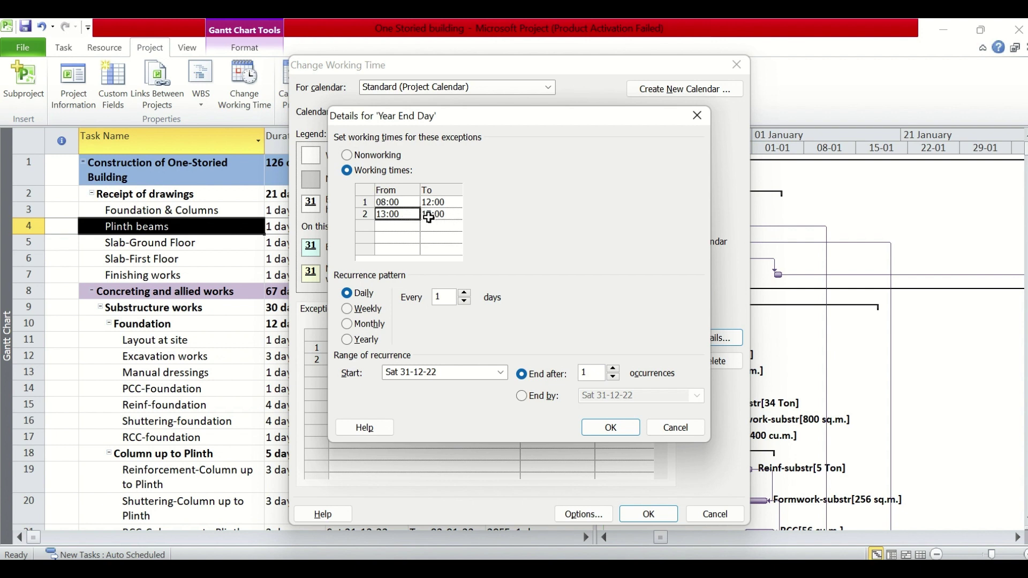
{"action": "key", "text": "Delete"}
{"action": "left_click", "coordinate": [599, 430]}
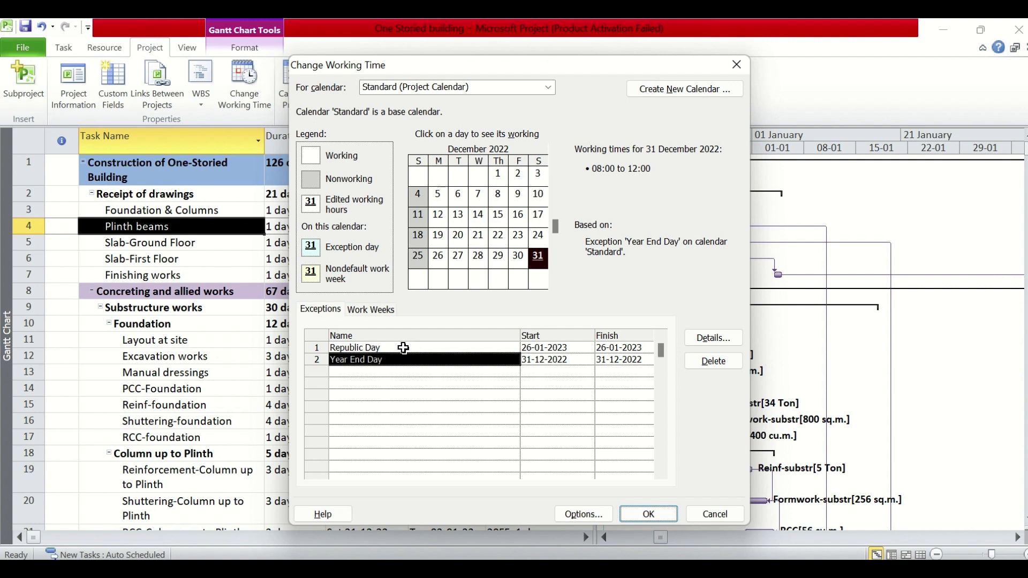
- Set the Republic Day exception to recur yearly on 26 January, ending after 4 occurrences, and apply the working time changes
{"action": "left_click", "coordinate": [405, 348]}
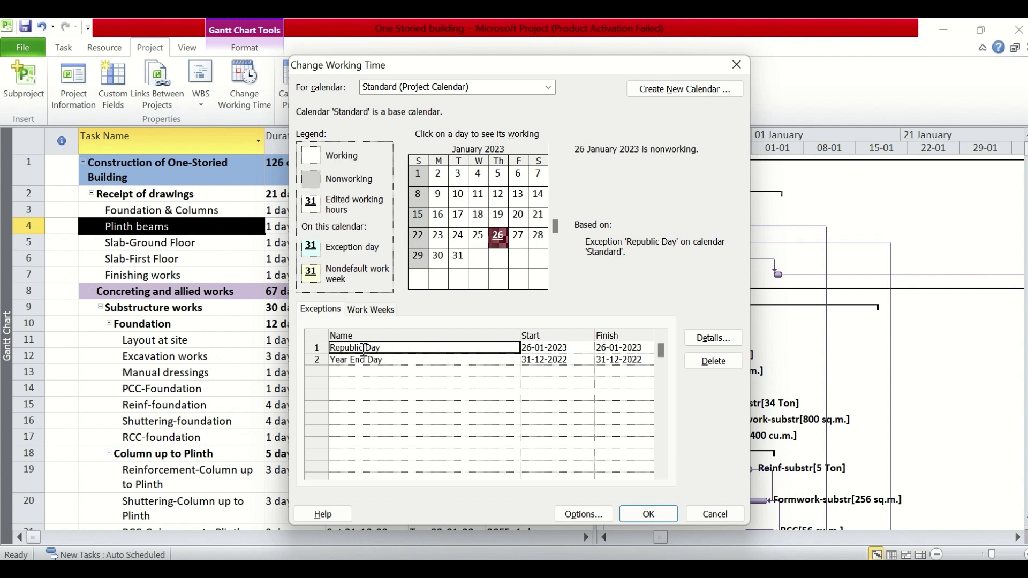
{"action": "left_click", "coordinate": [706, 341]}
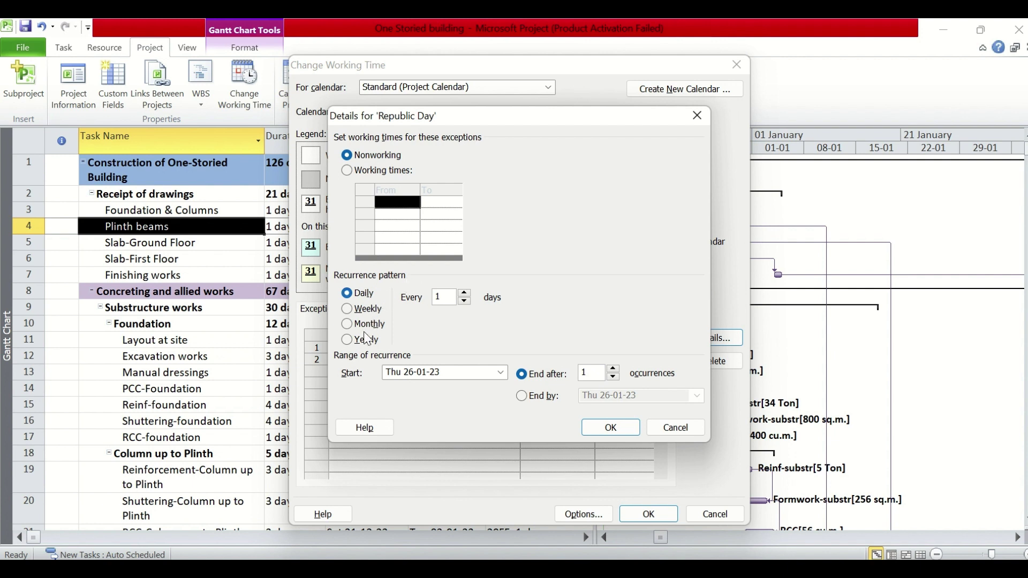
{"action": "left_click", "coordinate": [347, 340]}
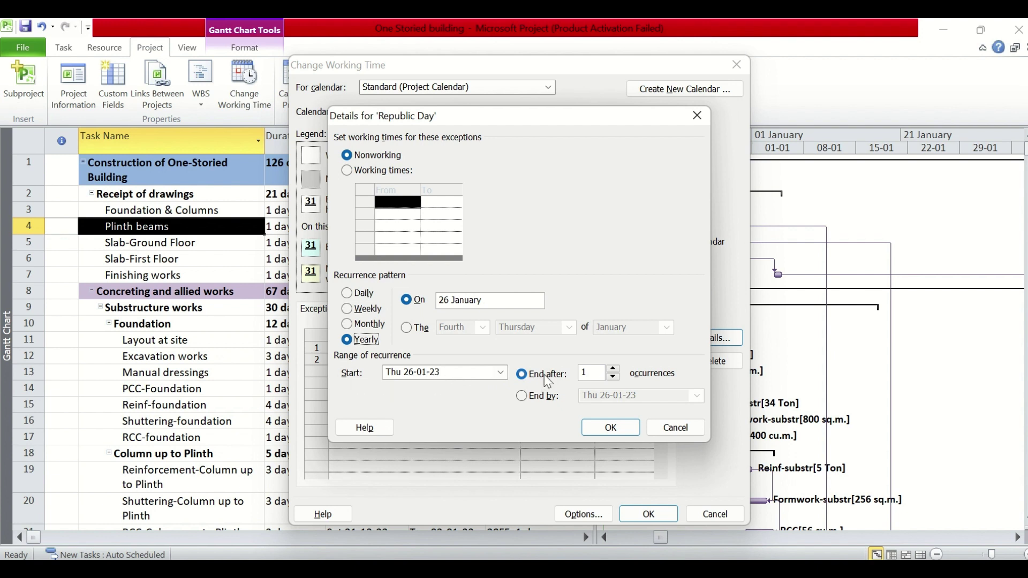
{"action": "left_click", "coordinate": [614, 370]}
{"action": "left_click", "coordinate": [614, 371]}
{"action": "left_click", "coordinate": [614, 370]}
{"action": "left_click", "coordinate": [602, 430]}
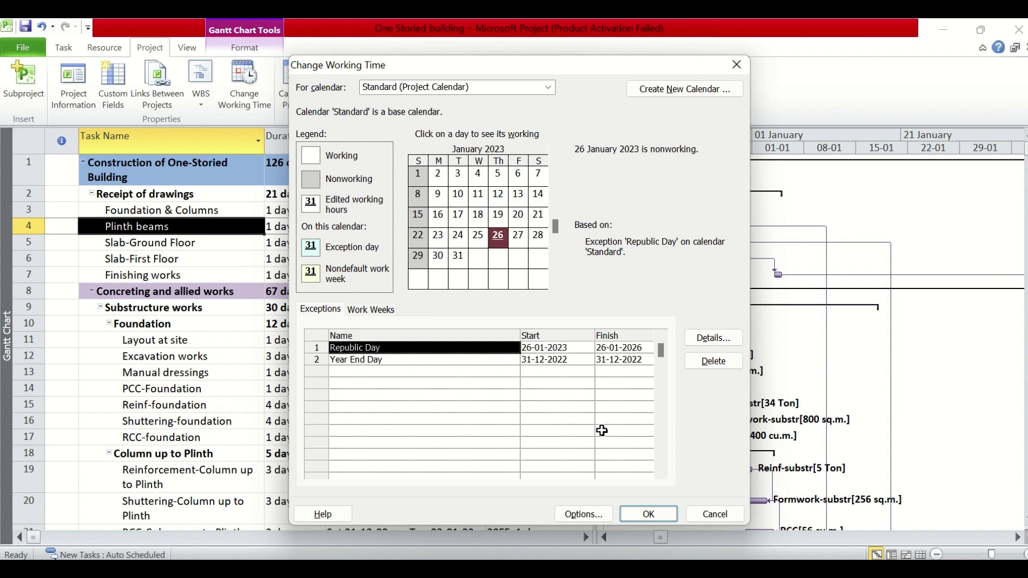
{"action": "left_click", "coordinate": [648, 514]}
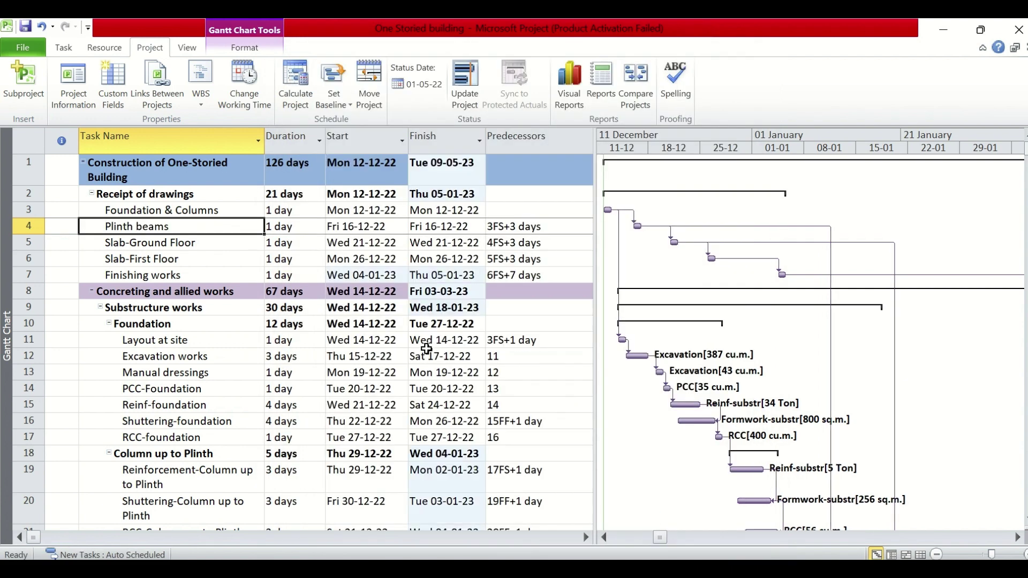